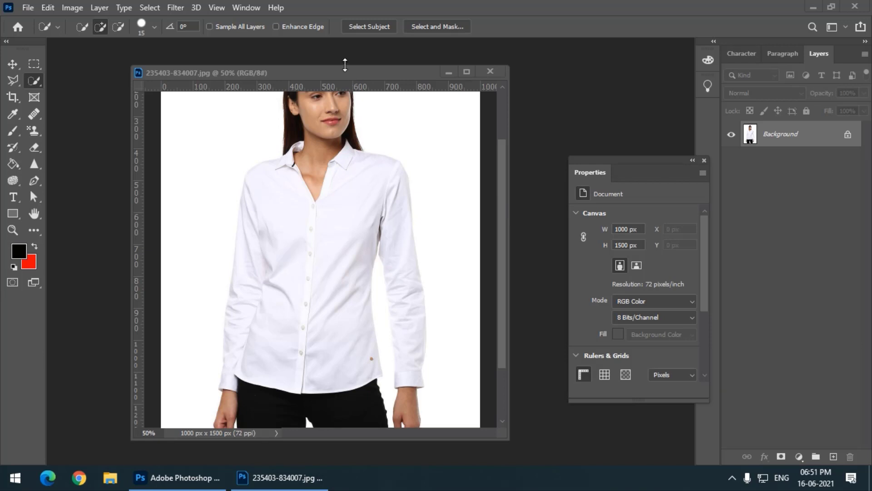
# - Select the white shirt, including its collar and both sleeves, with the Quick Selection Tool
pyautogui.moveTo(345, 64); pyautogui.dragTo(350, 41)
pyautogui.scroll(1, 339, 180)
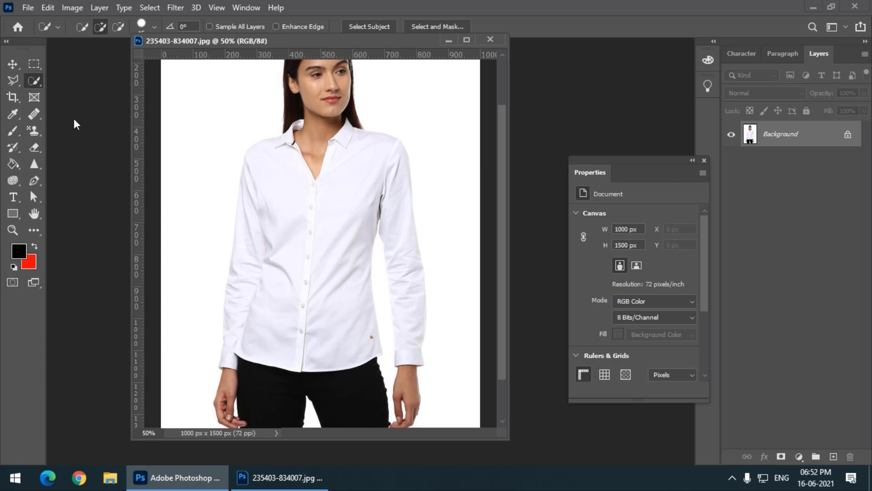
pyautogui.rightClick(39, 77)
pyautogui.click(88, 93)
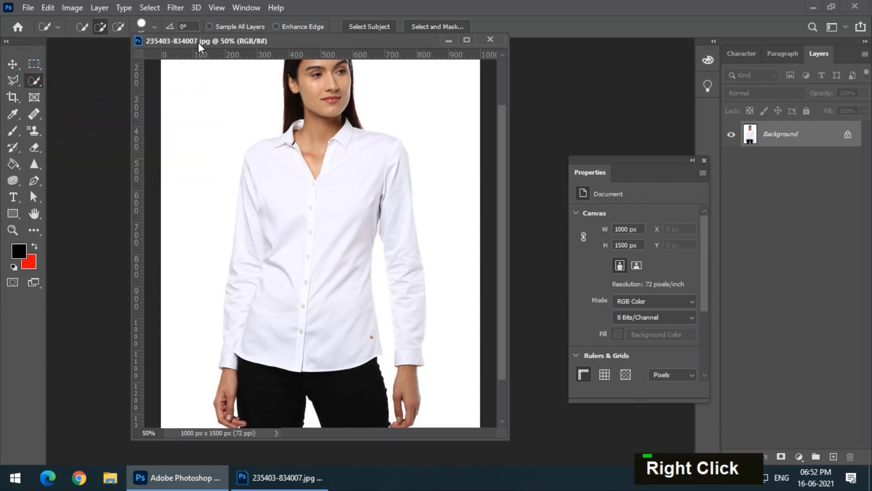
pyautogui.moveTo(198, 42); pyautogui.dragTo(188, 48)
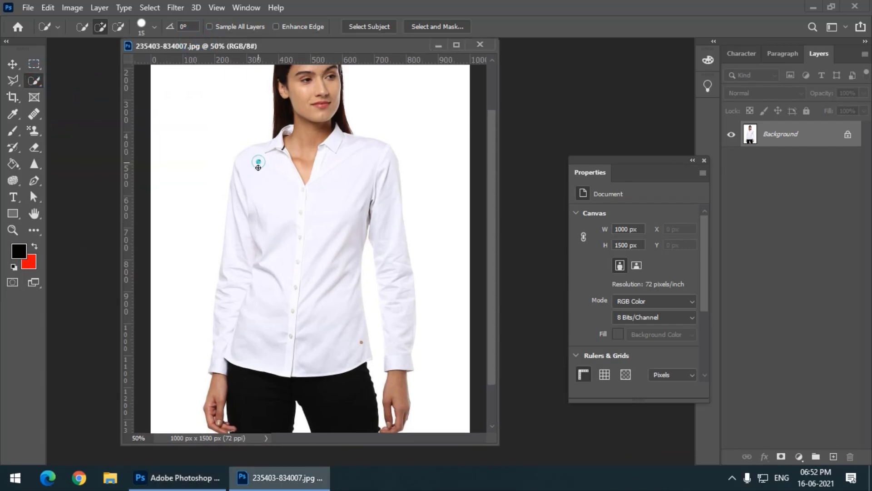
pyautogui.moveTo(255, 171); pyautogui.dragTo(281, 279)
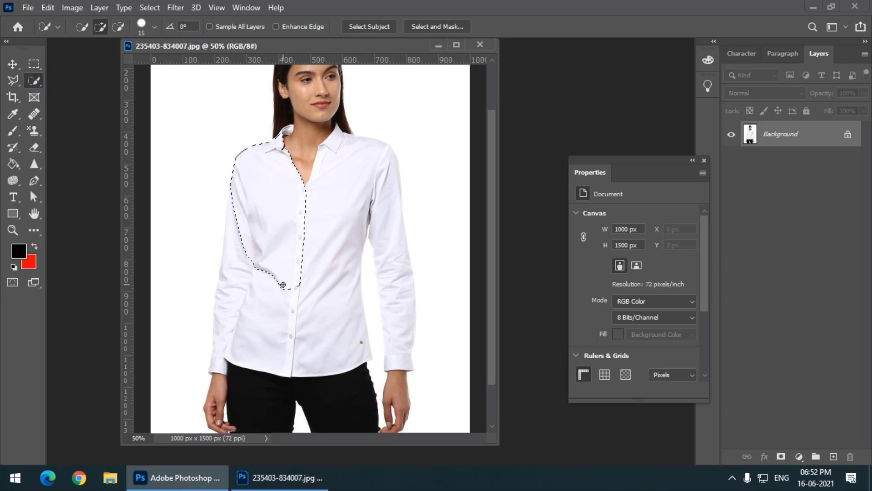
pyautogui.click(330, 213)
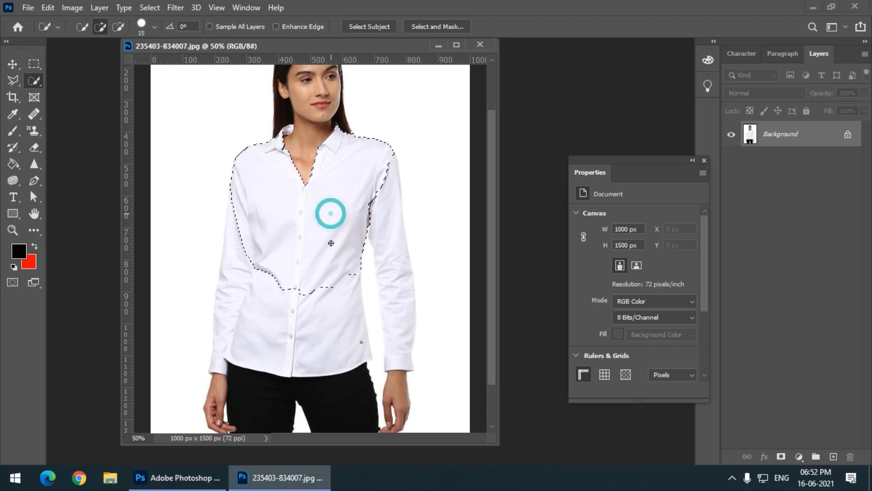
pyautogui.click(238, 283)
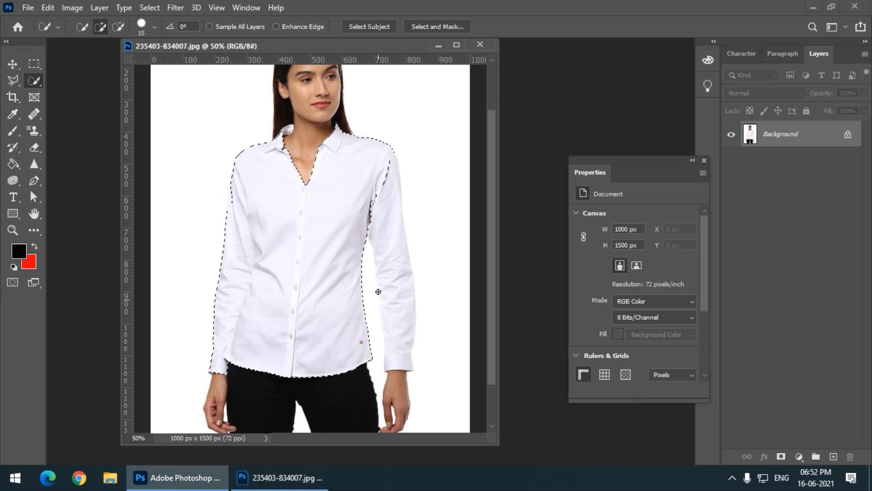
pyautogui.click(391, 196)
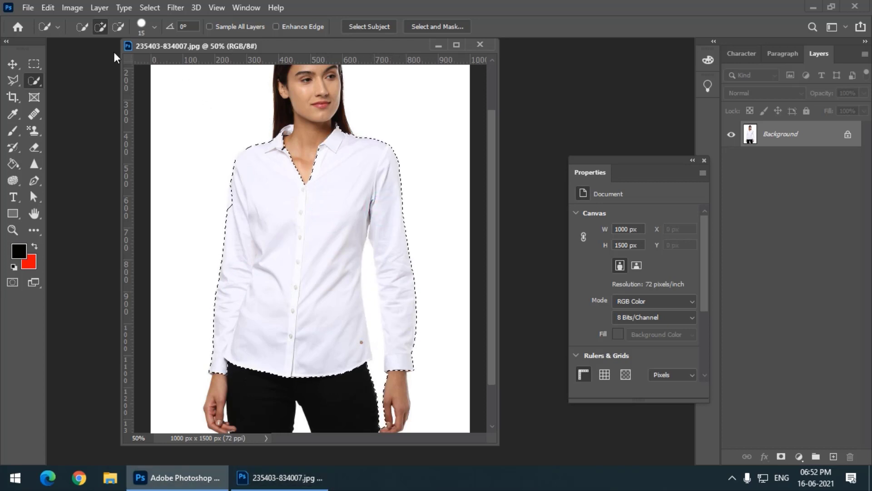
# - Subtract the white background gap between the torso and the sleeve from the selection with the Magic Wand Tool
pyautogui.rightClick(36, 80)
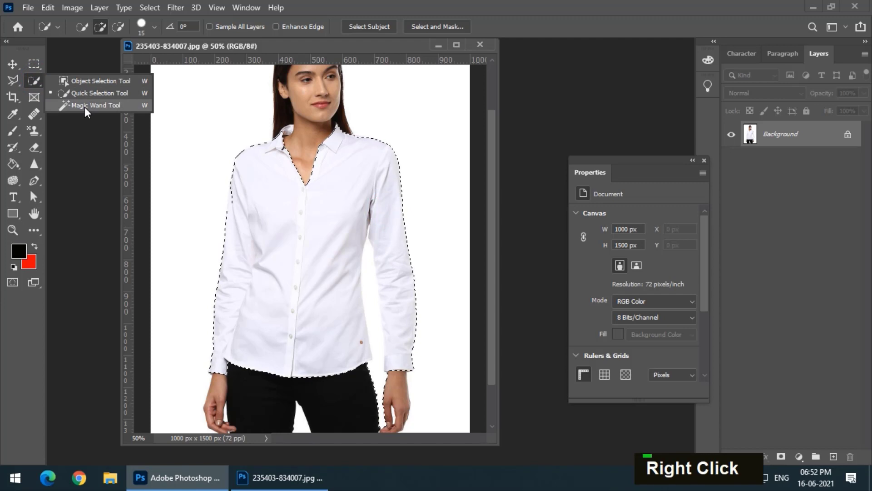
pyautogui.click(84, 107)
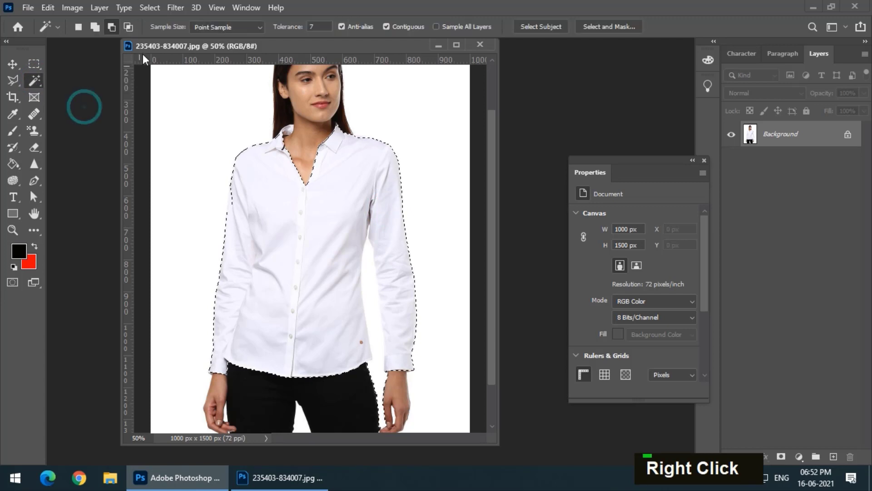
pyautogui.click(367, 269)
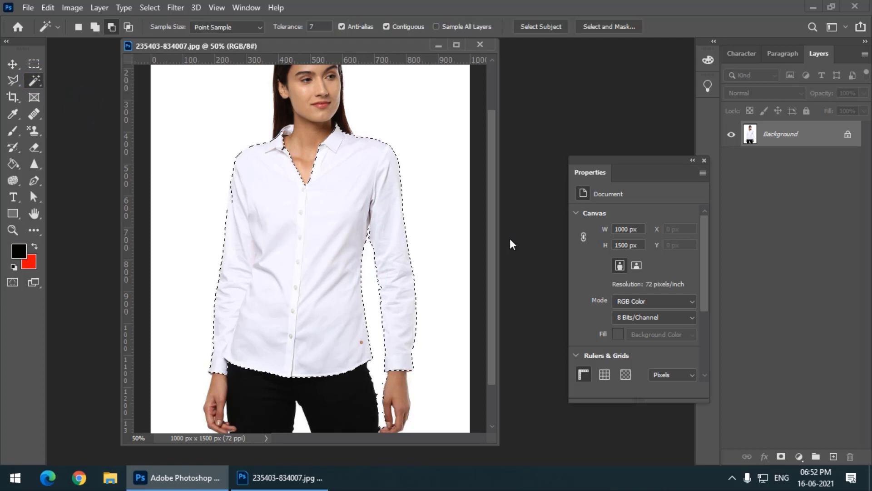
# - Add the missed bits along the gap-side sleeve edge and the opposite upper sleeve to the selection using the Polygonal Lasso Tool
pyautogui.hotkey('ctrl', '=')
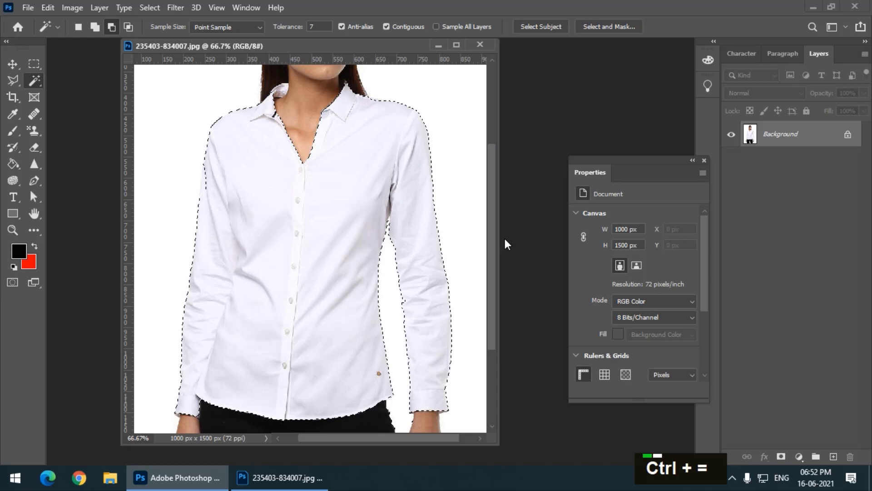
pyautogui.click(13, 80)
pyautogui.click(95, 26)
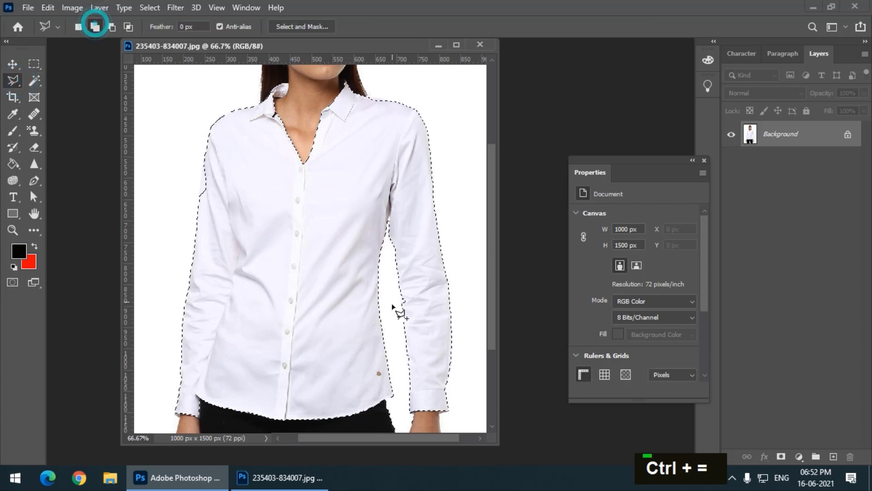
pyautogui.click(402, 297)
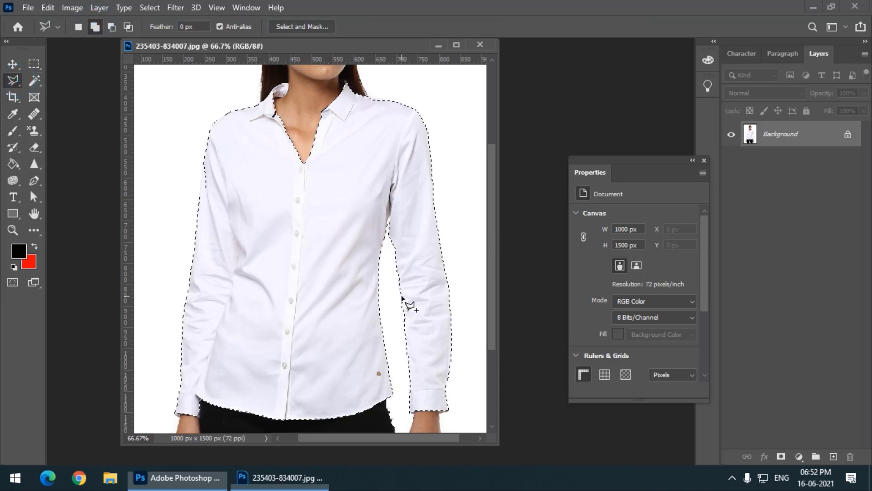
pyautogui.doubleClick(418, 278)
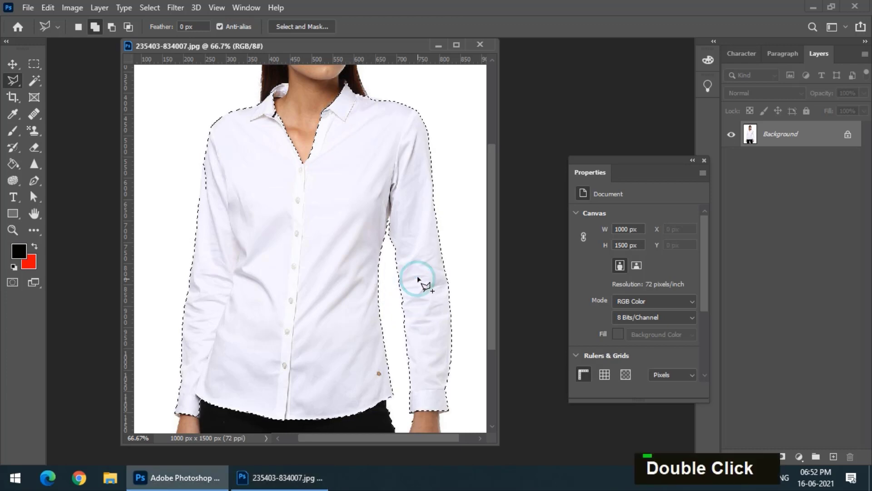
pyautogui.click(203, 163)
pyautogui.doubleClick(214, 195)
# - Add the missed part of the collar beside the neck to the selection using the Quick Selection Tool at brush size 9
pyautogui.click(35, 81)
pyautogui.rightClick(36, 81)
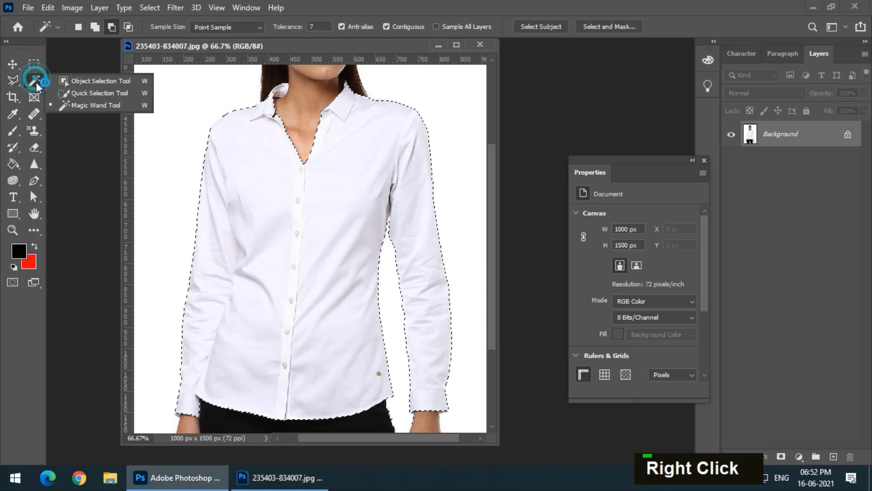
pyautogui.click(72, 93)
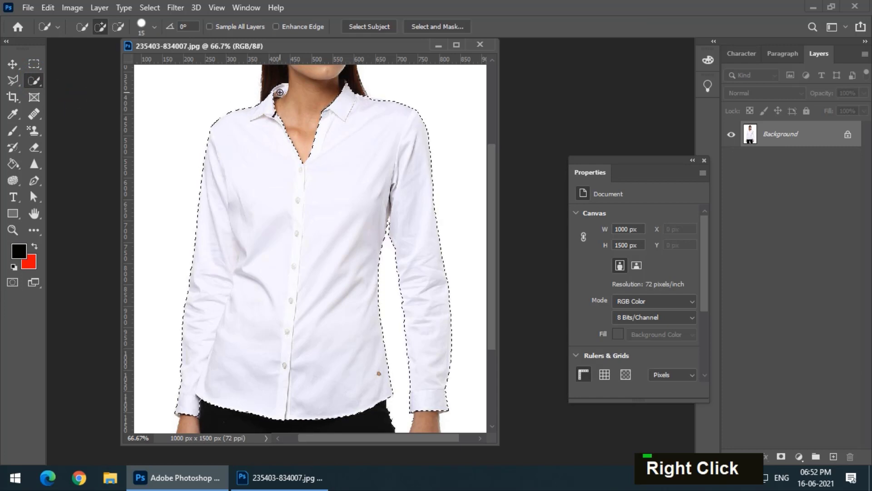
pyautogui.press('[')
pyautogui.press('[')
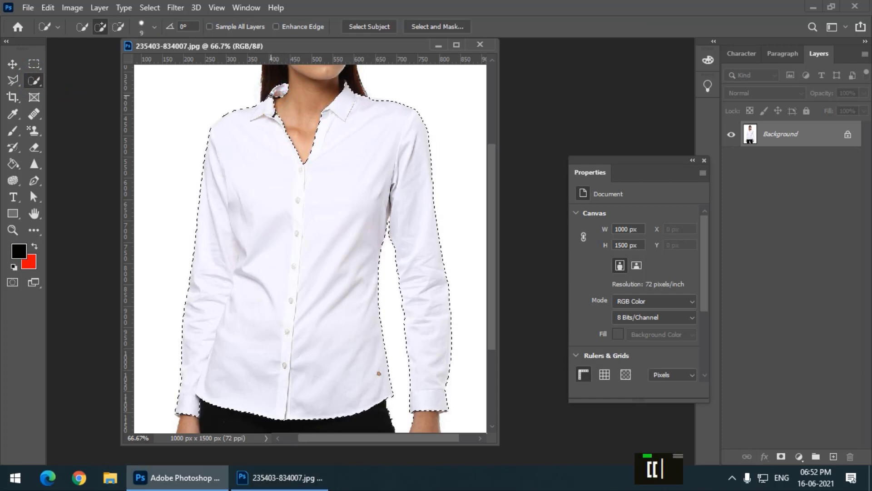
# - Add the missed cuff edge beside the black trousers to the selection using the Polygonal Lasso Tool
pyautogui.scroll(-1, 395, 142)
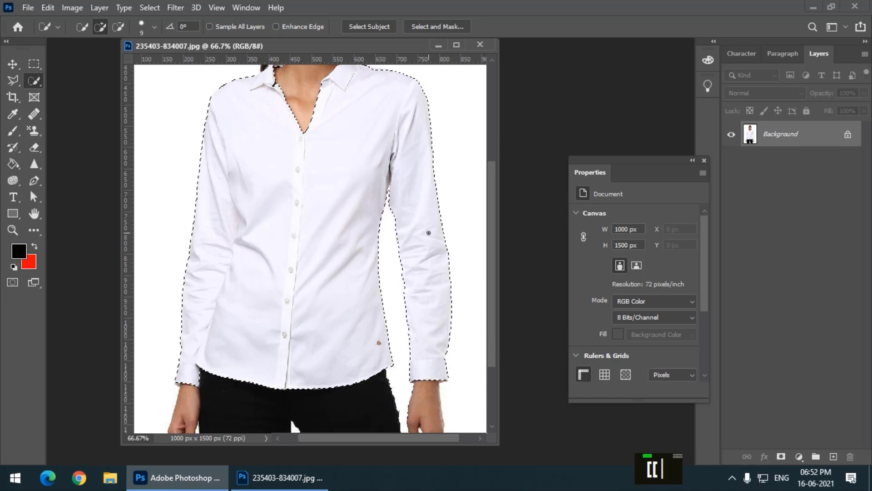
pyautogui.click(13, 81)
pyautogui.scroll(-1, 248, 234)
pyautogui.scroll(-1, 241, 230)
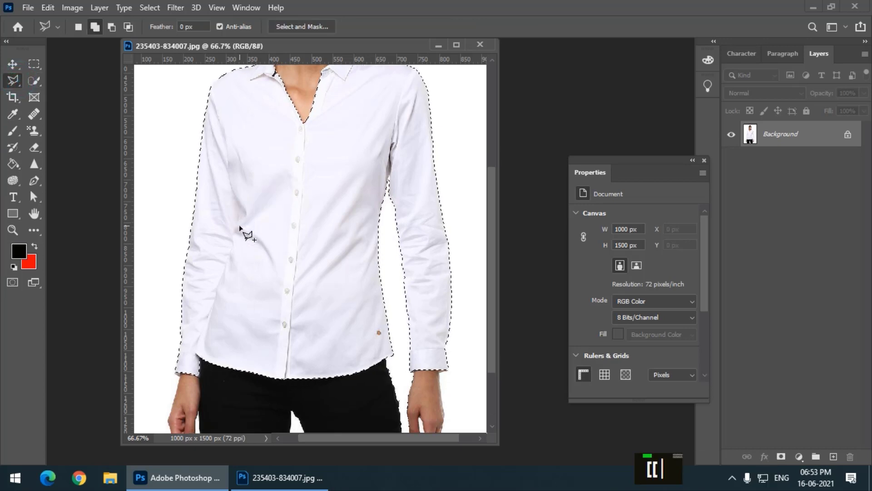
pyautogui.hotkey('ctrl', '=')
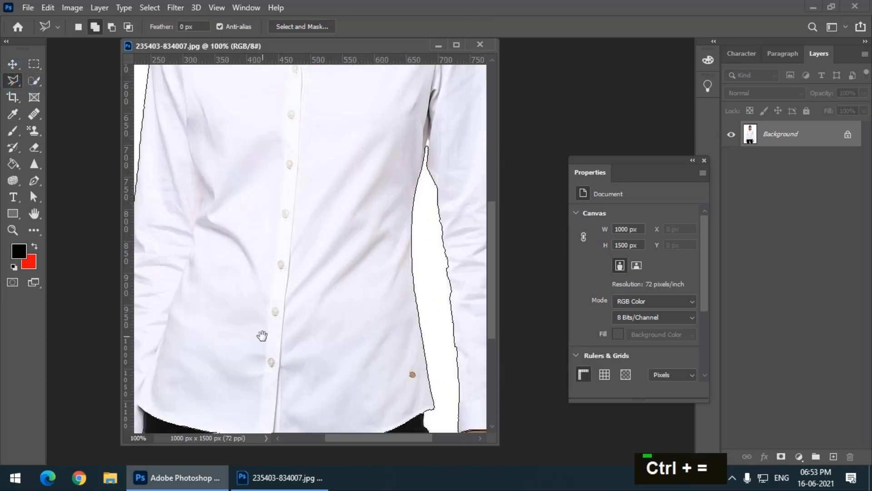
pyautogui.moveTo(261, 335); pyautogui.dragTo(341, 229)
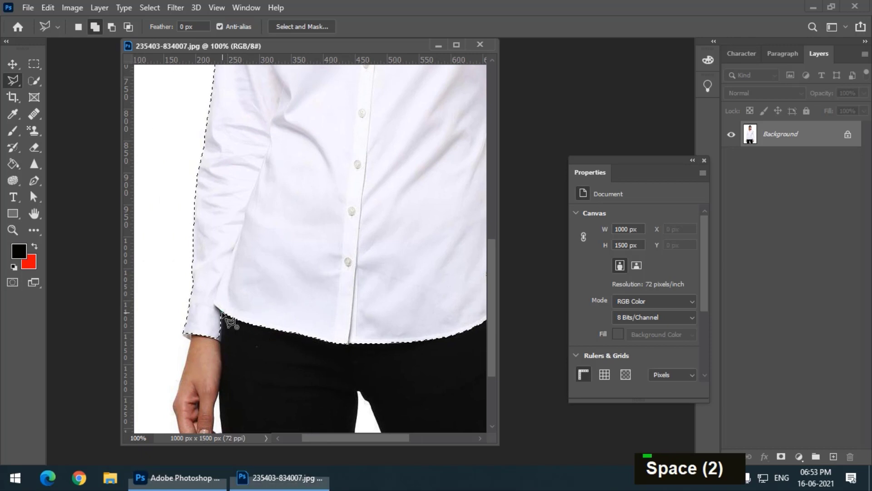
pyautogui.click(222, 312)
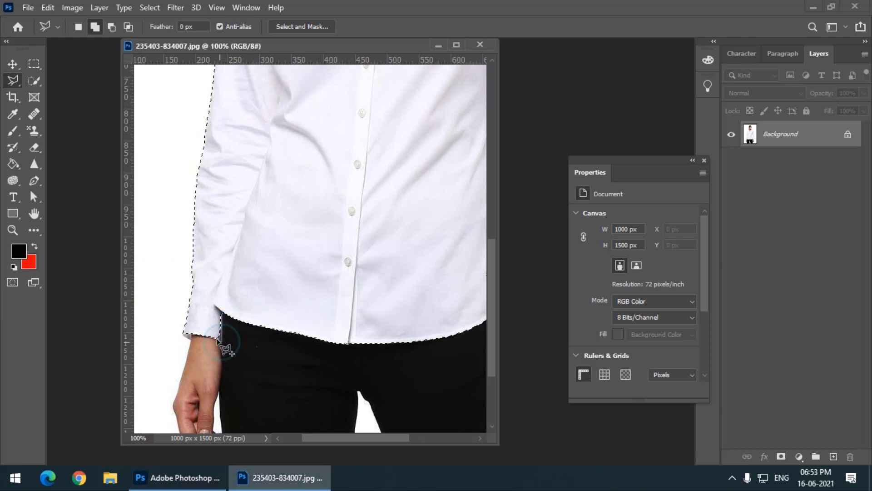
pyautogui.doubleClick(215, 337)
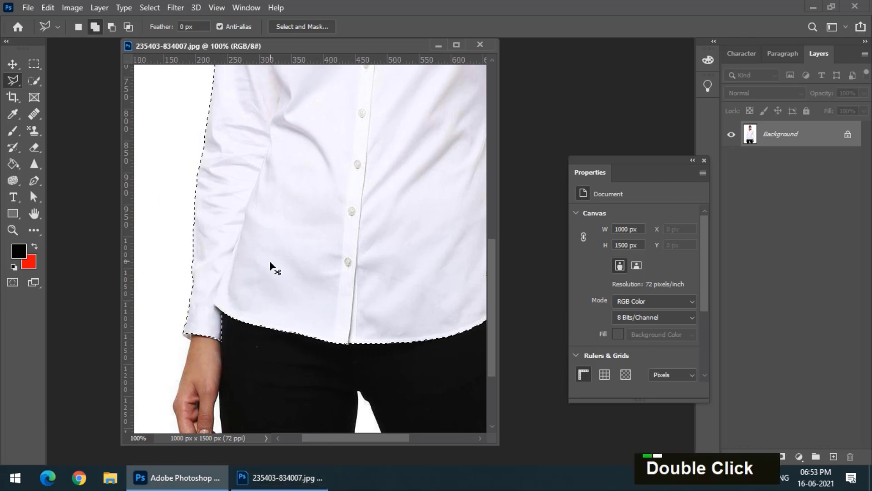
# - Examine the selection outline around the whole shirt, from the collar down to the hem and cuffs
pyautogui.hotkey('ctrl', '-')
pyautogui.press('space')
pyautogui.moveTo(265, 243); pyautogui.dragTo(209, 330)
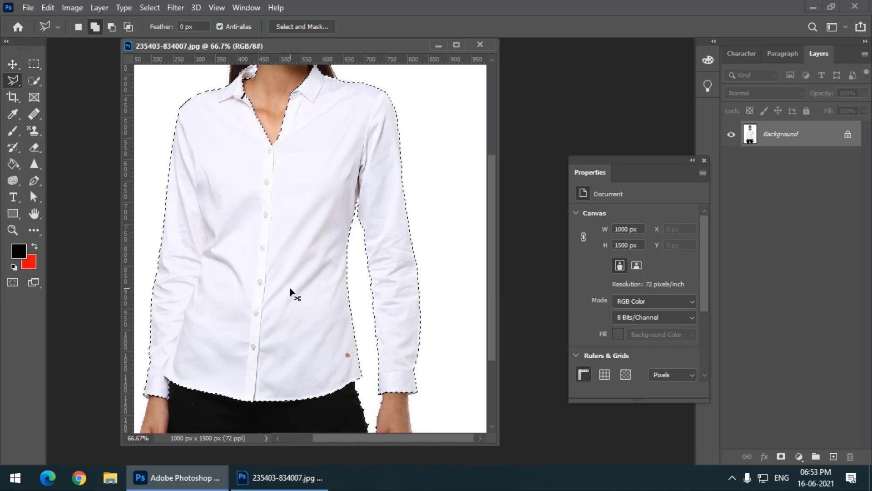
pyautogui.hotkey('ctrl', '-')
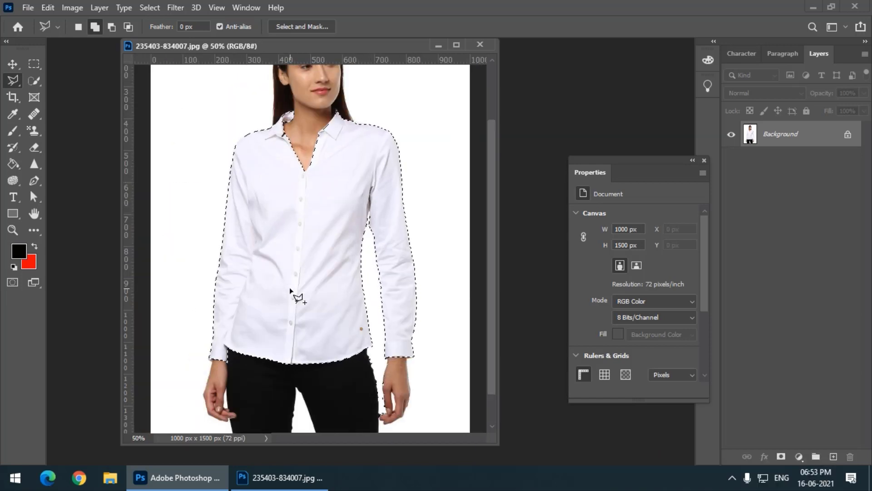
pyautogui.hotkey('ctrl', '-')
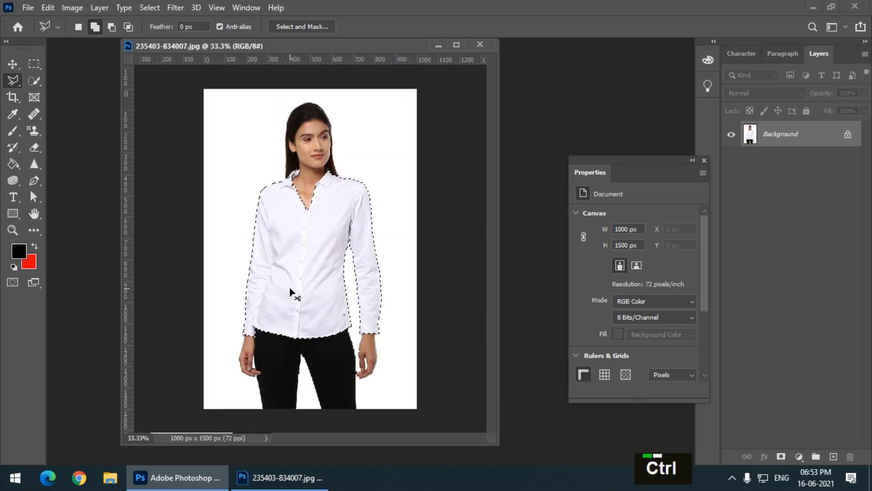
pyautogui.hotkey('ctrl', '=')
pyautogui.hotkey('ctrl', '=')
pyautogui.scroll(1, 355, 232)
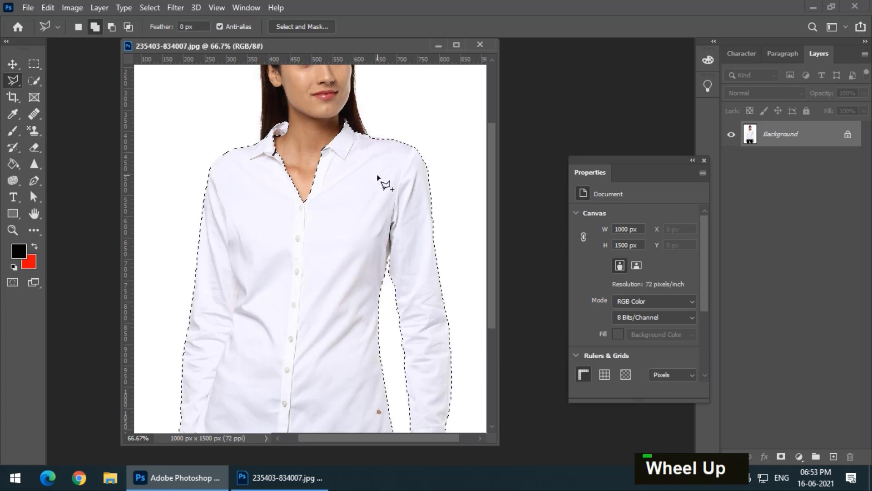
pyautogui.press('ctrl')
pyautogui.hotkey('ctrl', '-')
pyautogui.moveTo(331, 50); pyautogui.dragTo(329, 16)
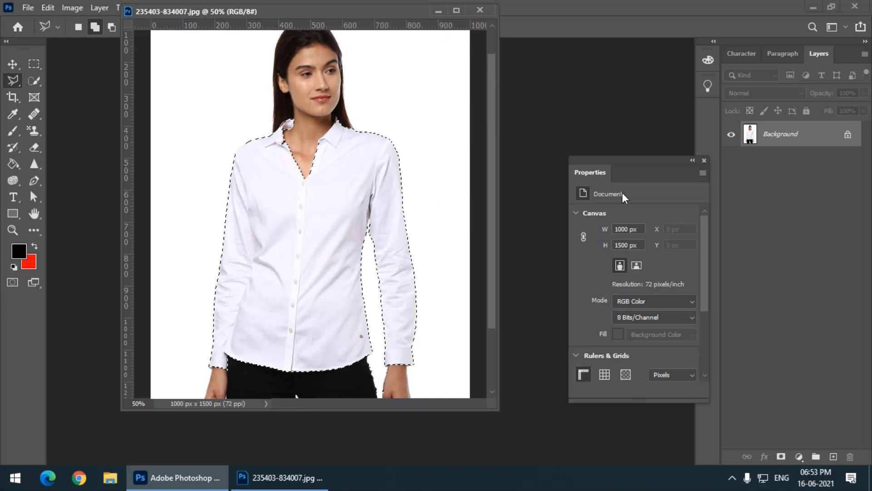
pyautogui.click(328, 13)
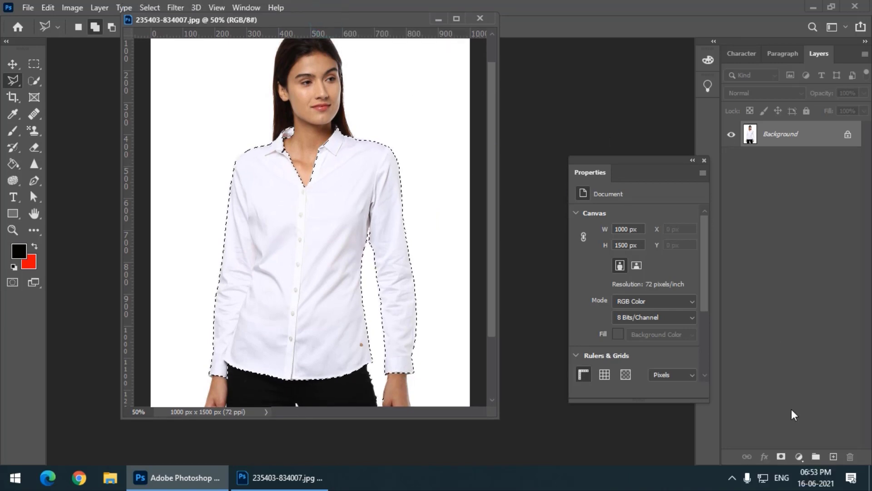
# - Add a Hue/Saturation adjustment layer for the selected shirt, with Colorize enabled, hue 106 and saturation 71
pyautogui.click(799, 456)
pyautogui.click(811, 336)
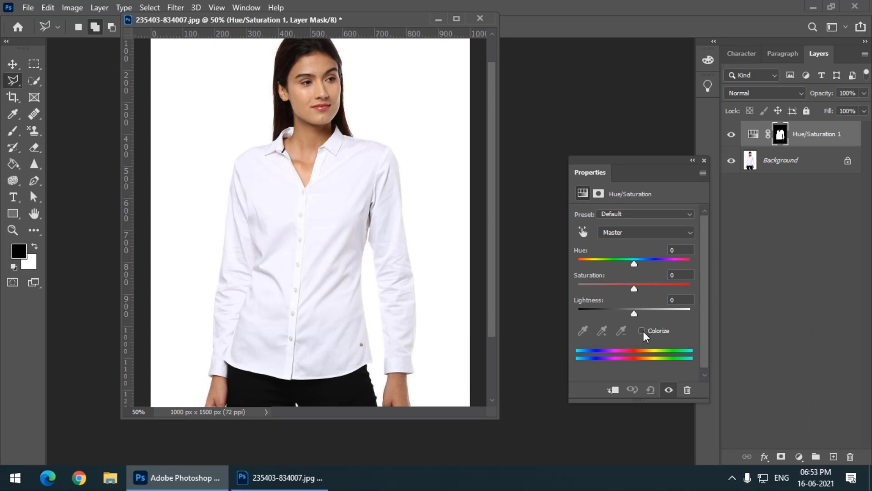
pyautogui.click(642, 330)
pyautogui.moveTo(579, 263); pyautogui.dragTo(657, 287)
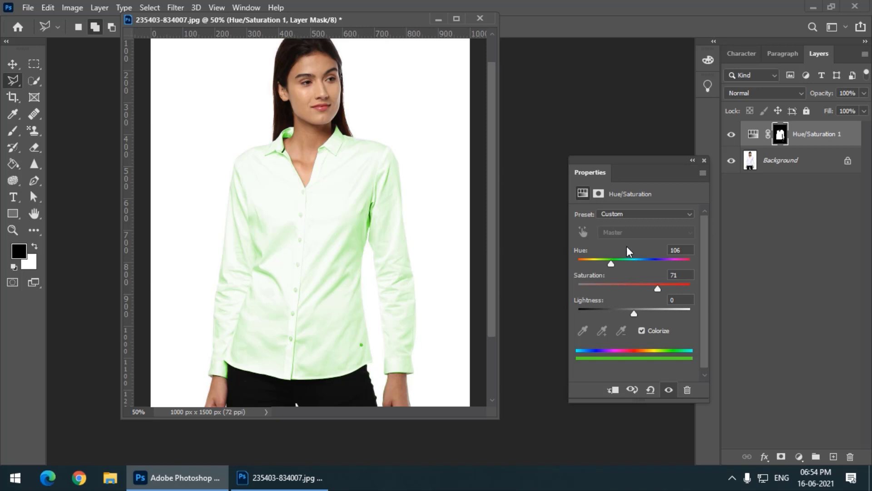
pyautogui.click(704, 161)
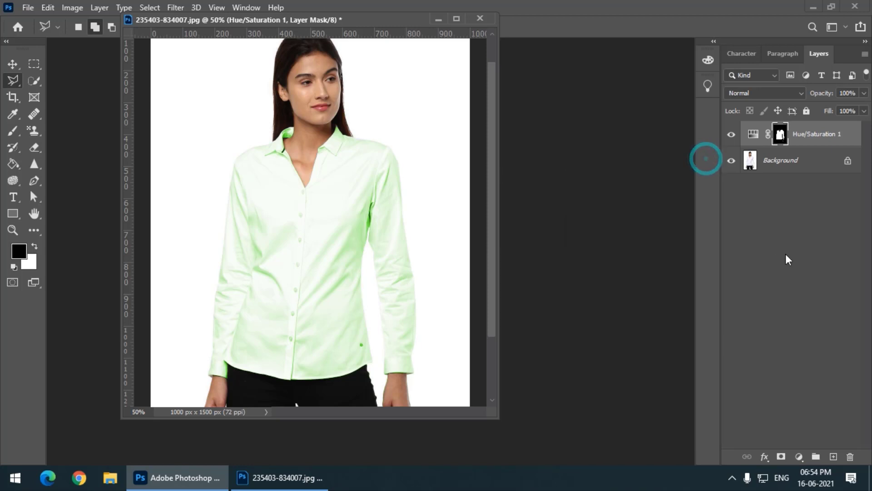
# - Undo the Hue/Saturation adjustment layer back to the active shirt selection on the Background layer
pyautogui.hotkey('ctrl', 'z')
pyautogui.hotkey('ctrl', 'z')
pyautogui.hotkey('ctrl', 'z')
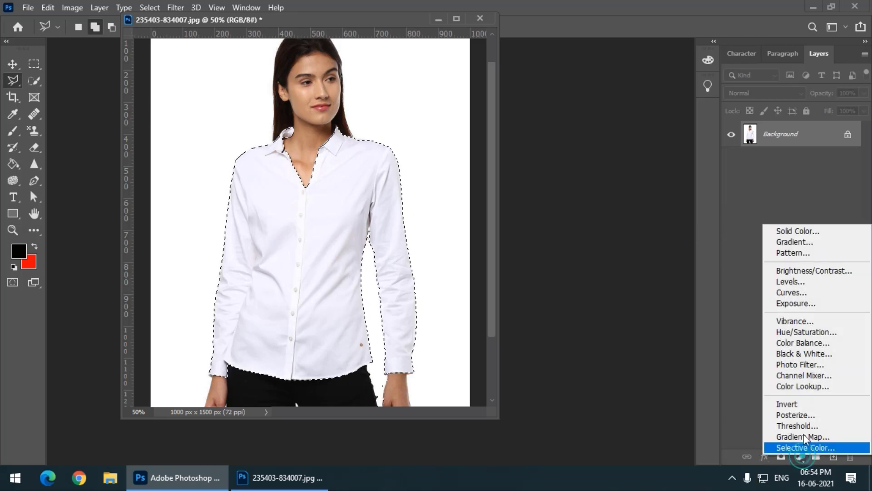
pyautogui.click(798, 456)
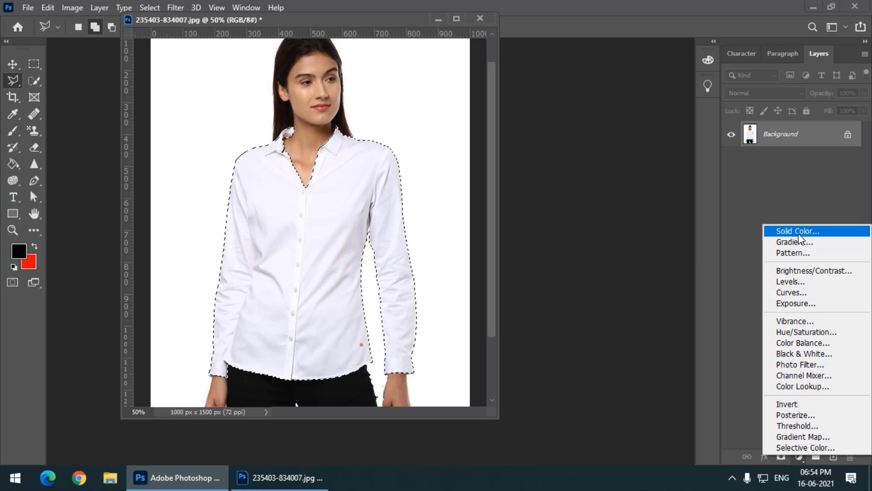
pyautogui.click(741, 236)
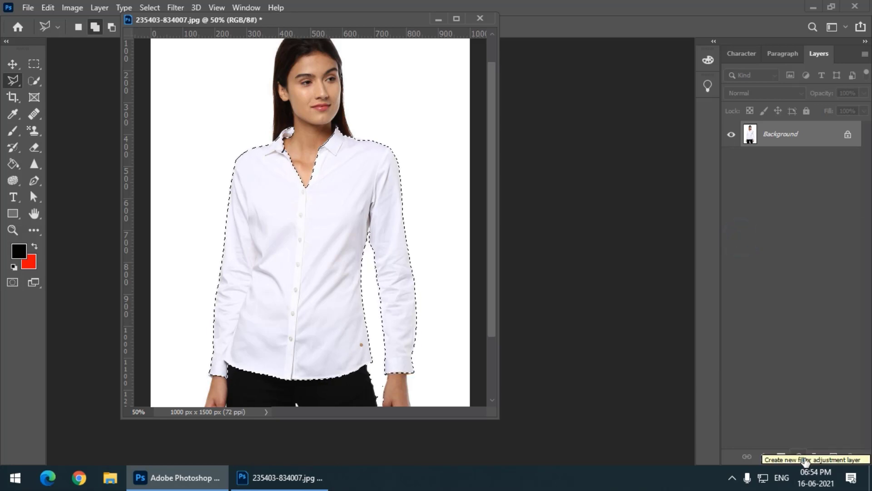
# - Add a Solid Color fill layer over the selected shirt, using the red da0c38
pyautogui.click(805, 458)
pyautogui.click(810, 232)
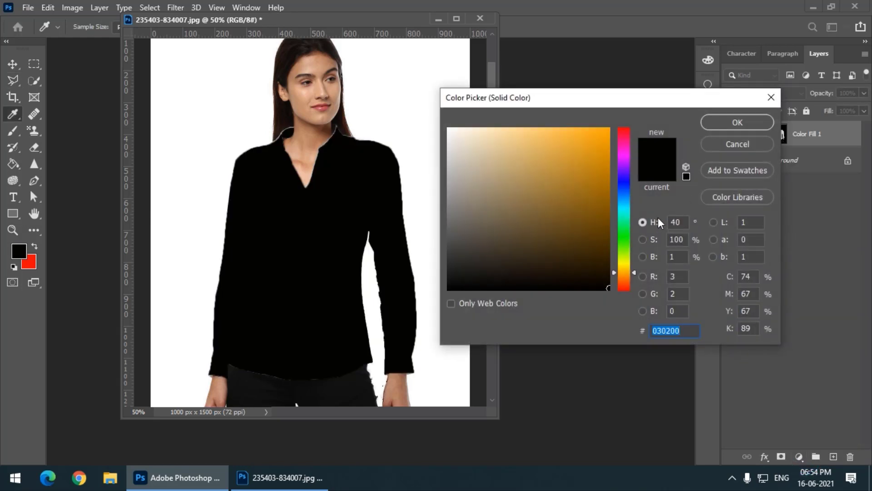
pyautogui.moveTo(626, 148); pyautogui.dragTo(631, 133)
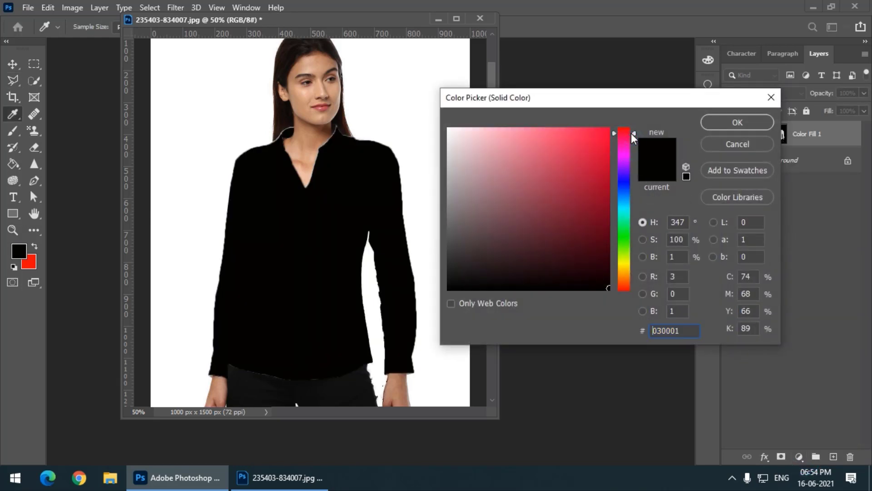
pyautogui.click(601, 151)
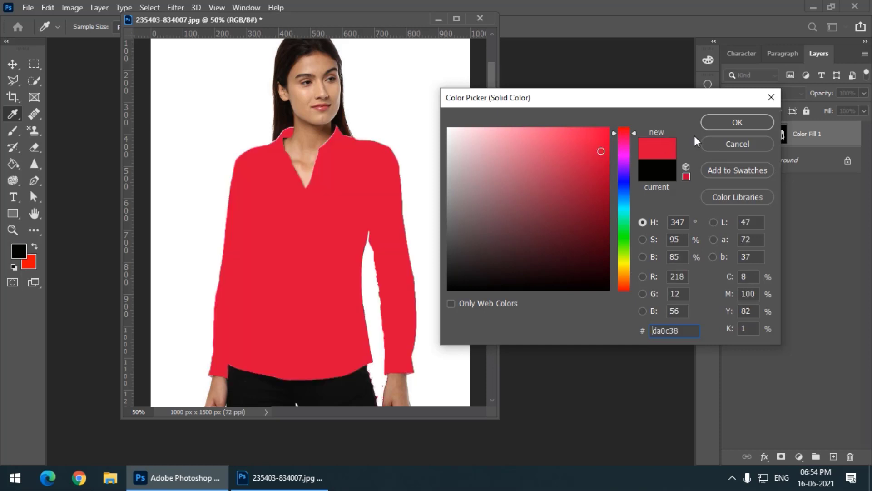
pyautogui.click(710, 126)
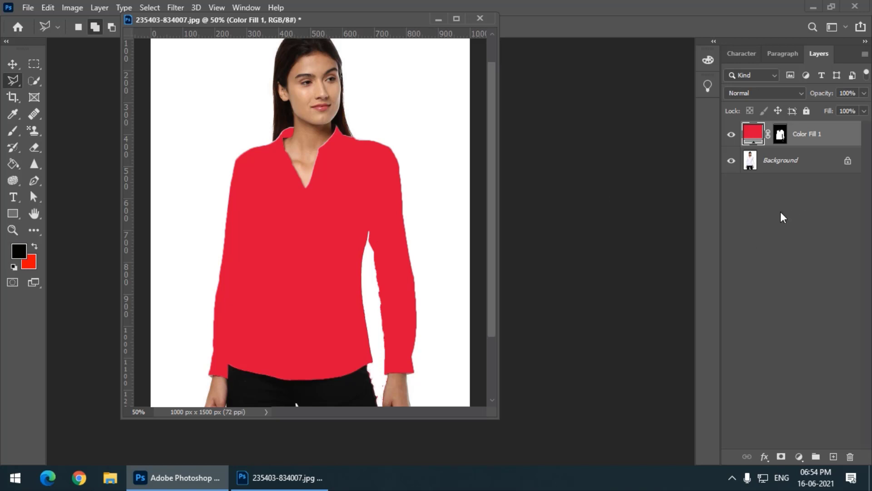
# - Set the red fill layer's blend mode to Multiply so the fabric folds show through
pyautogui.click(749, 94)
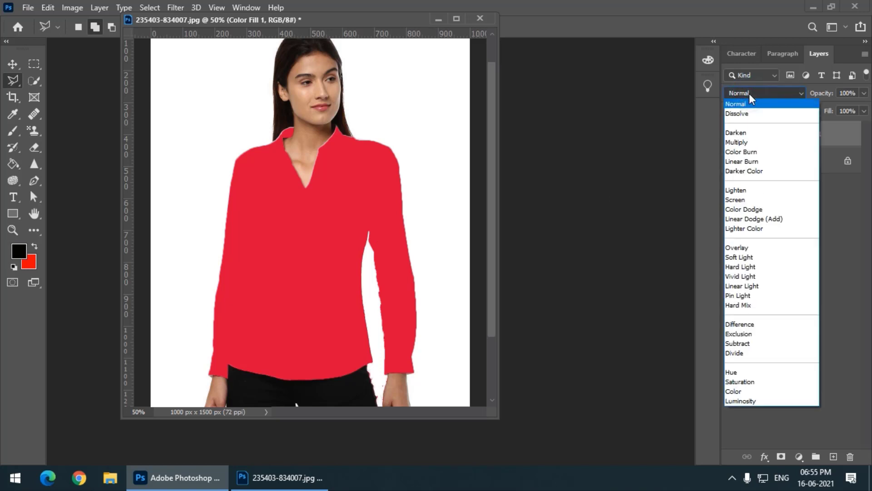
pyautogui.click(748, 93)
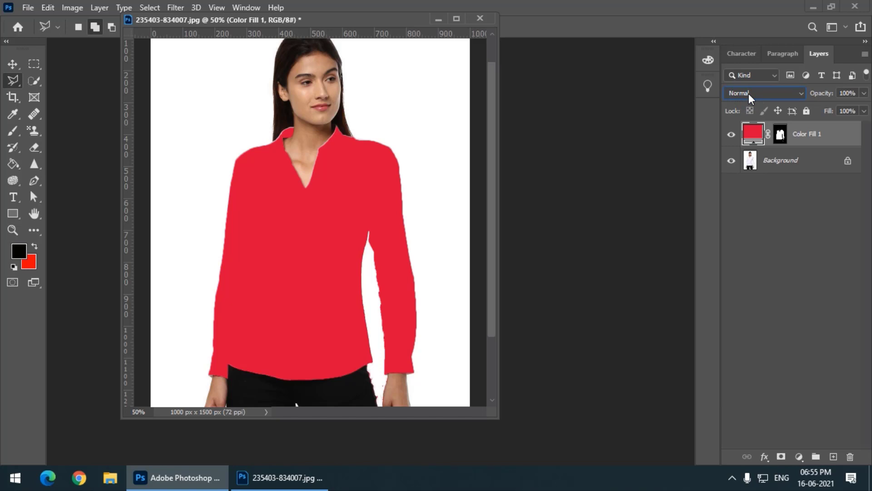
pyautogui.click(748, 94)
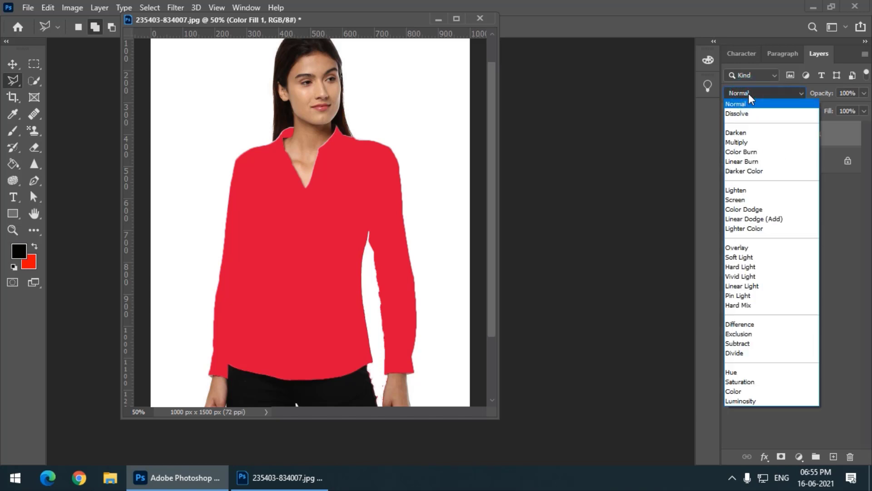
pyautogui.click(748, 142)
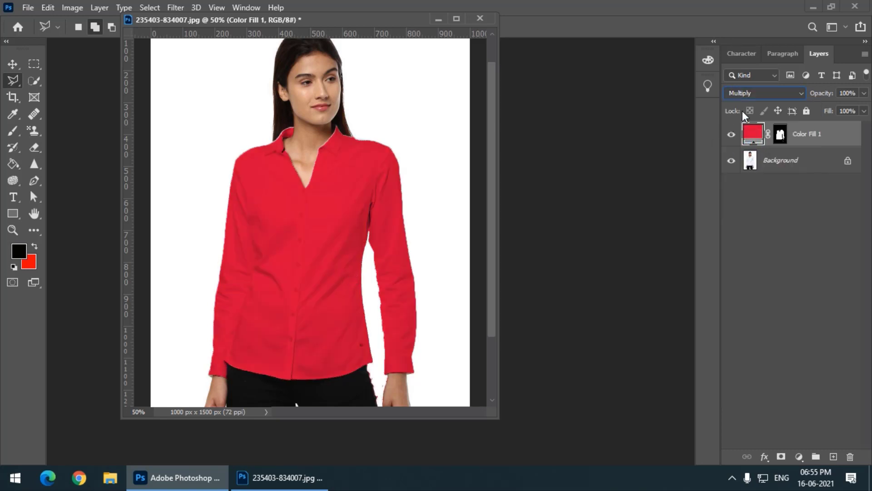
pyautogui.click(765, 93)
pyautogui.click(754, 108)
pyautogui.click(759, 93)
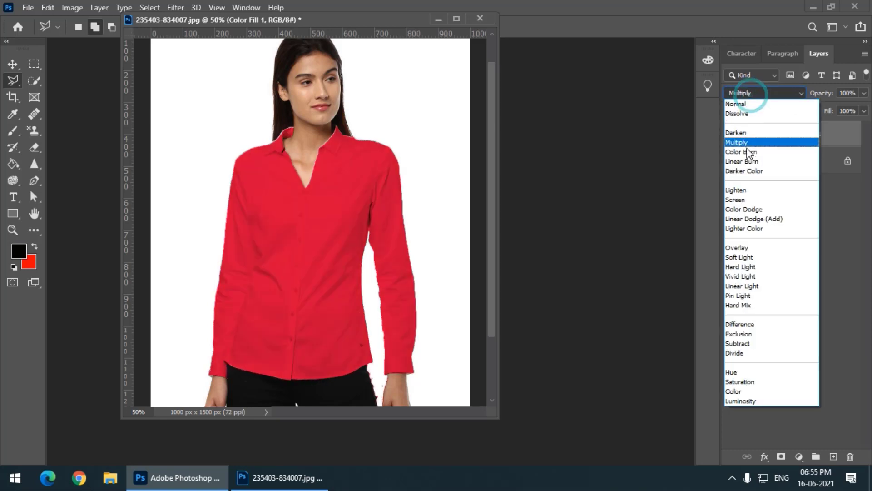
pyautogui.click(747, 142)
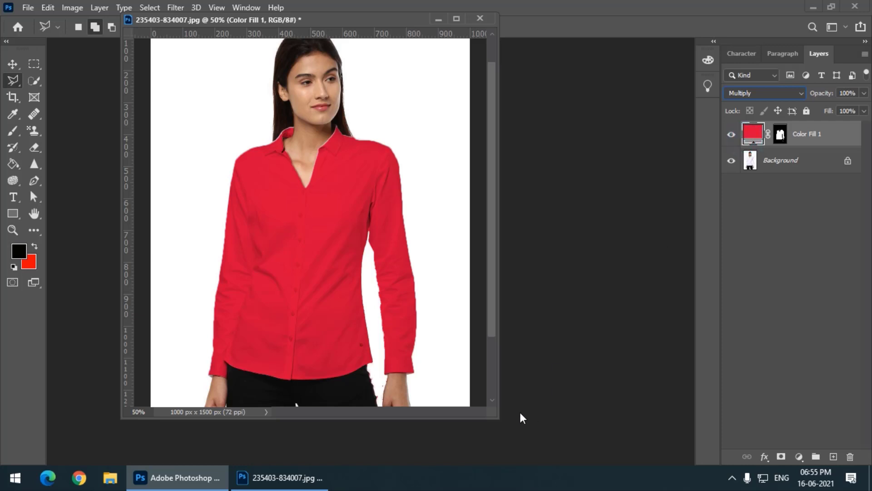
# - Add a Curves adjustment layer above the red fill layer and clip it to that layer
pyautogui.moveTo(495, 410); pyautogui.dragTo(564, 431)
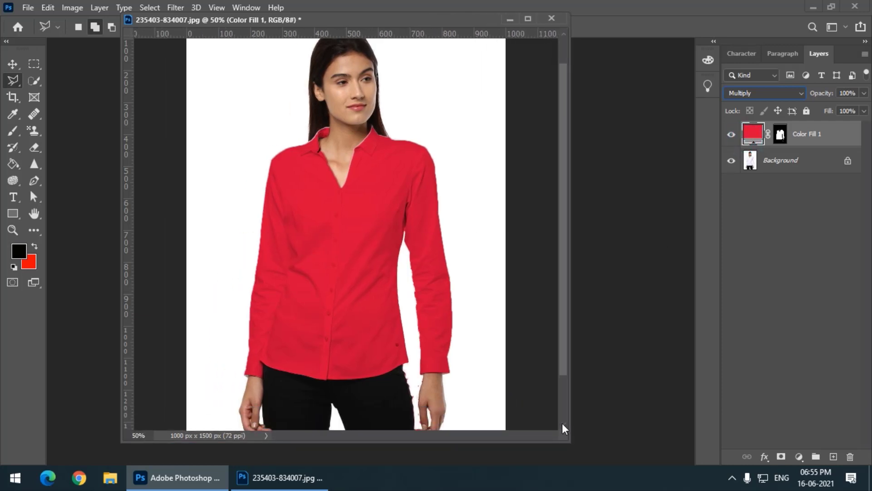
pyautogui.hotkey('ctrl', '=')
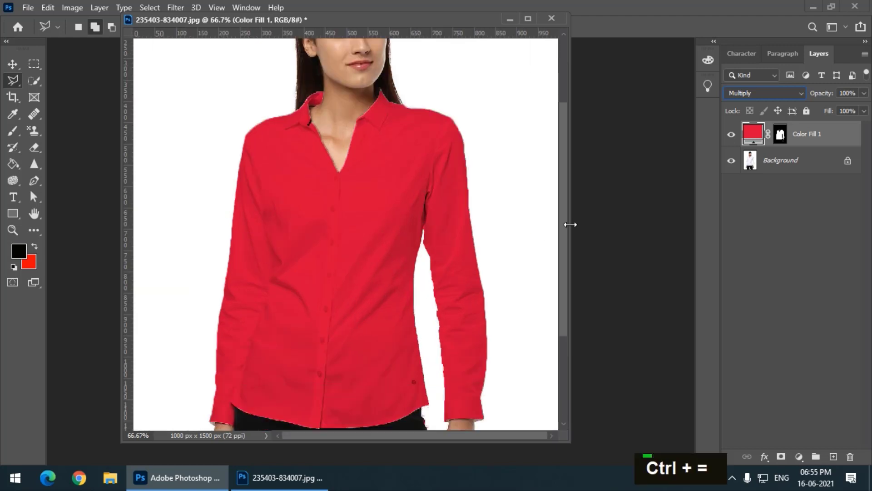
pyautogui.scroll(-1, 563, 241)
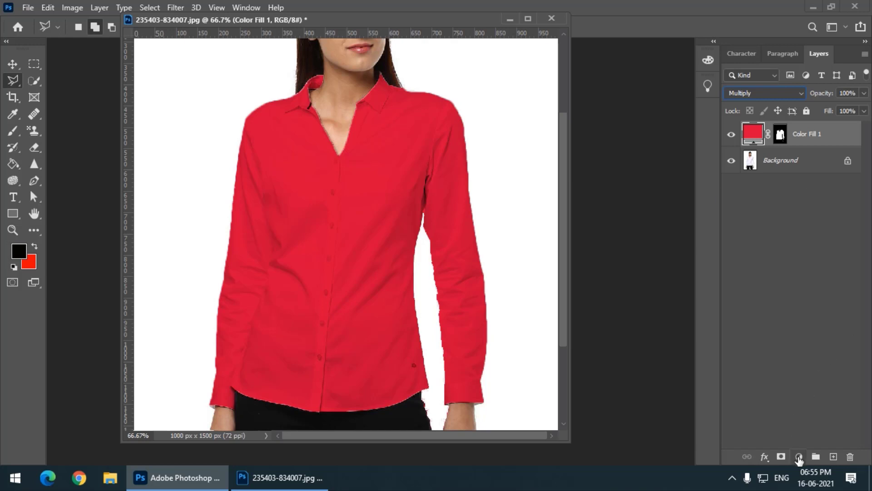
pyautogui.click(799, 456)
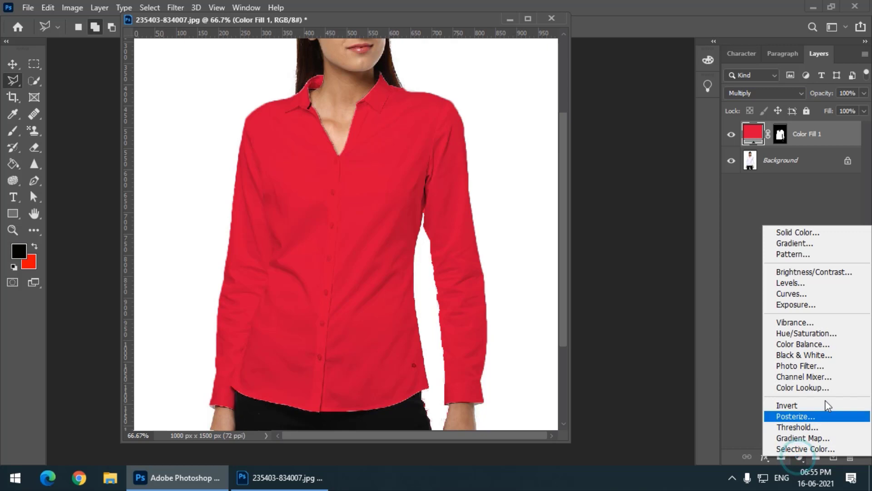
pyautogui.click(817, 295)
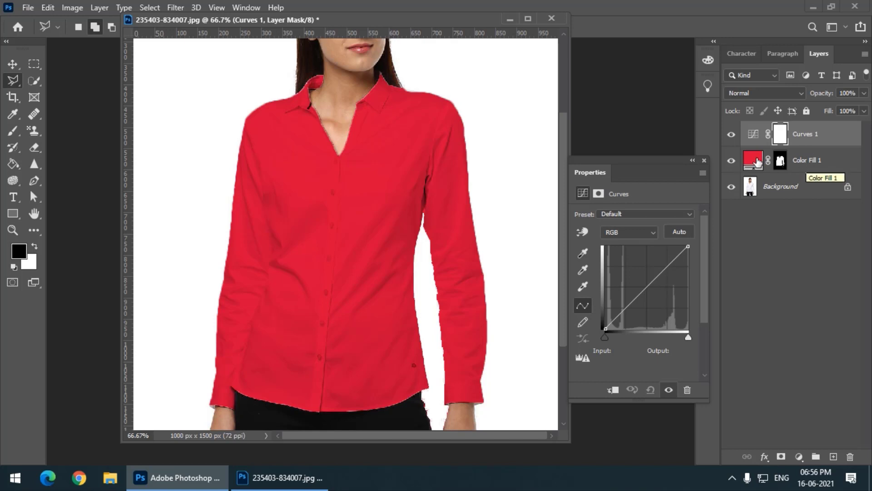
pyautogui.rightClick(835, 137)
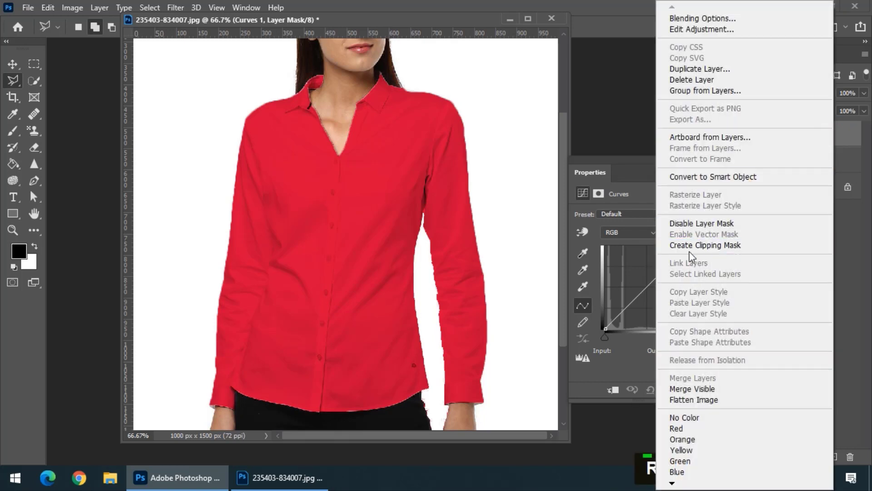
pyautogui.click(767, 245)
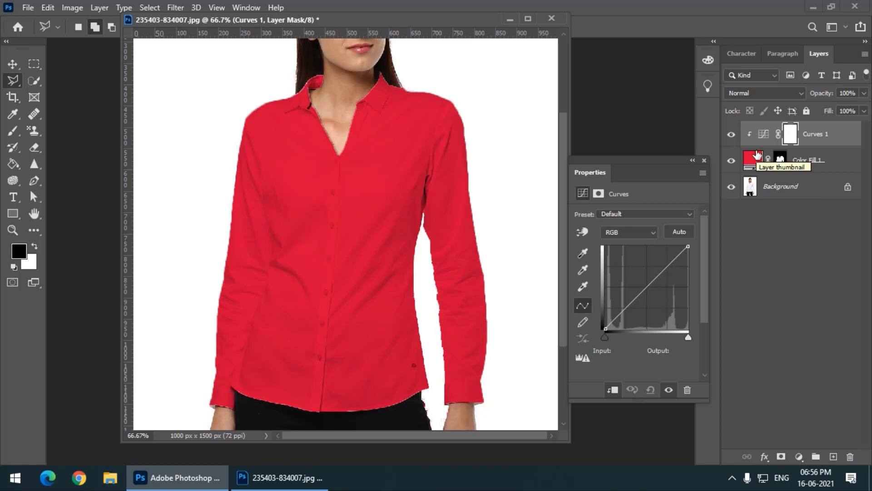
# - Release the Curves layer's clipping mask and clip it to the red fill layer again
pyautogui.keyDown('alt'); pyautogui.click(807, 144); pyautogui.keyUp('alt')
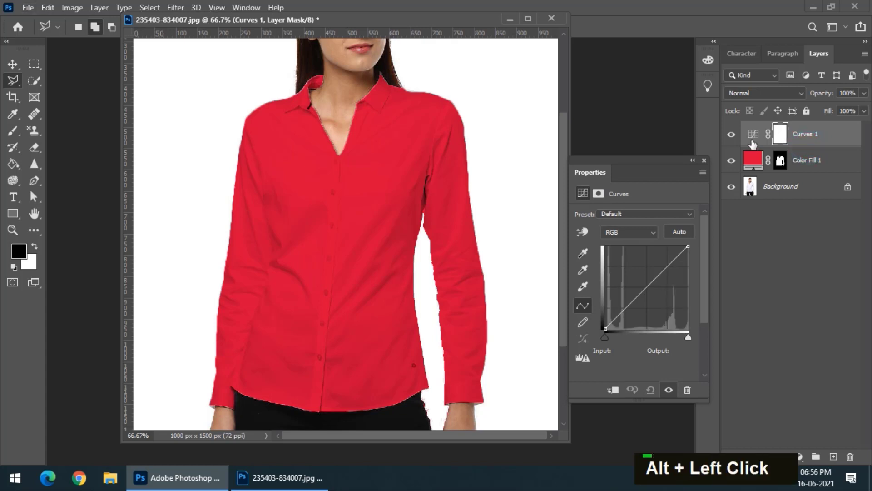
pyautogui.keyDown('alt'); pyautogui.click(808, 144); pyautogui.keyUp('alt')
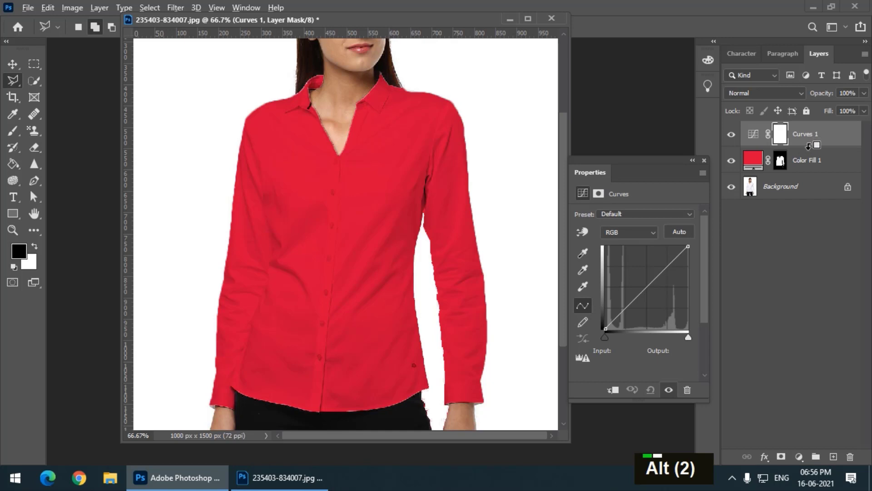
pyautogui.keyDown('alt'); pyautogui.click(808, 145); pyautogui.keyUp('alt')
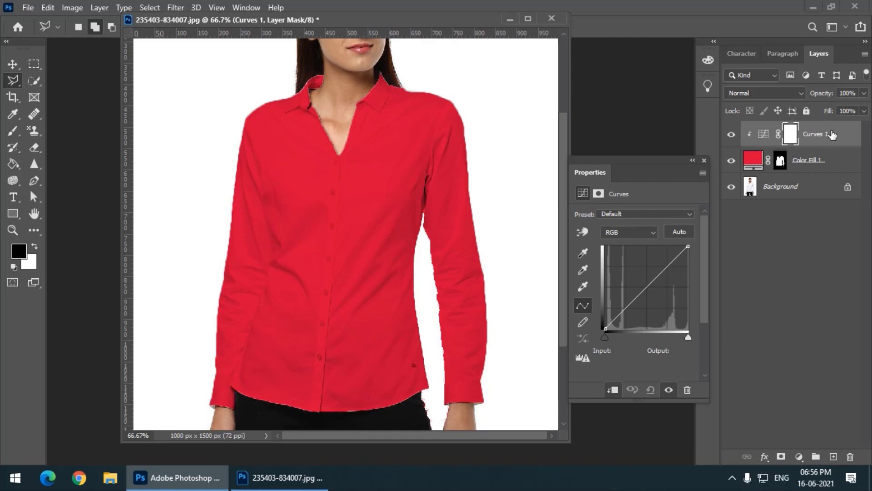
# - Darken the shirt by pulling the RGB curve below the diagonal, including a highlight point at input 208, and compare with the Curves layer hidden
pyautogui.moveTo(622, 309); pyautogui.dragTo(654, 298)
pyautogui.click(643, 300)
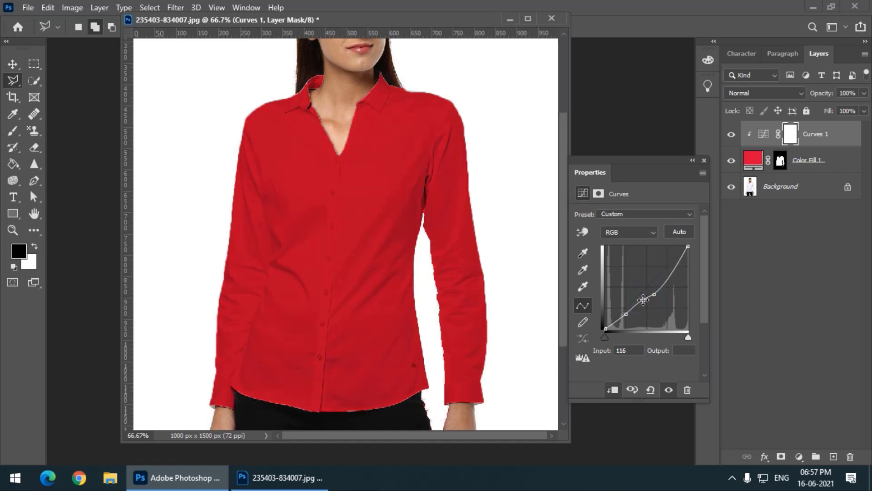
pyautogui.moveTo(670, 275); pyautogui.dragTo(672, 278)
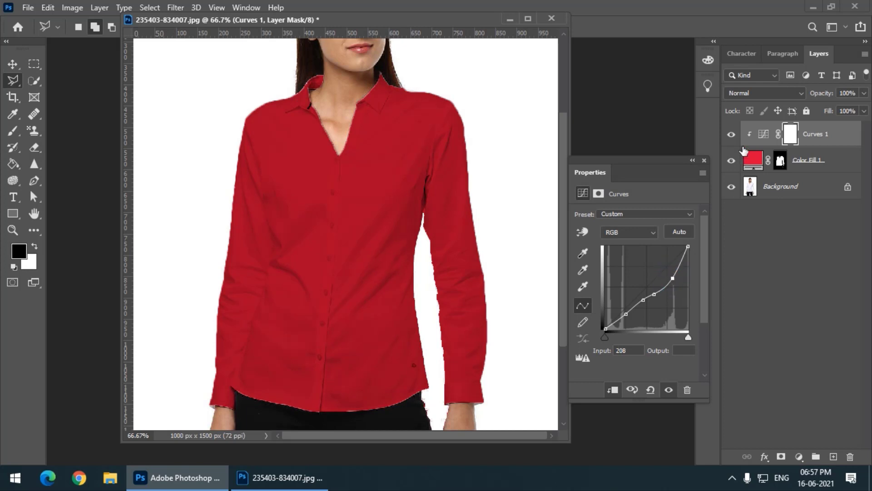
pyautogui.click(730, 137)
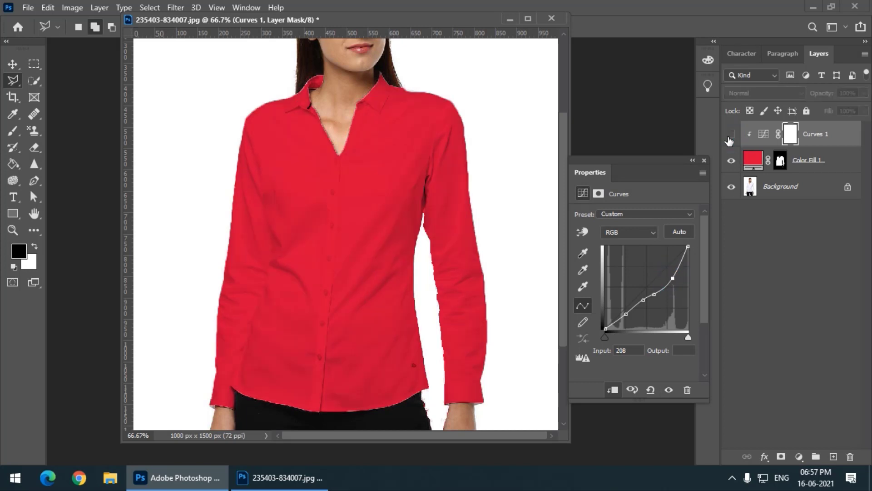
pyautogui.click(730, 135)
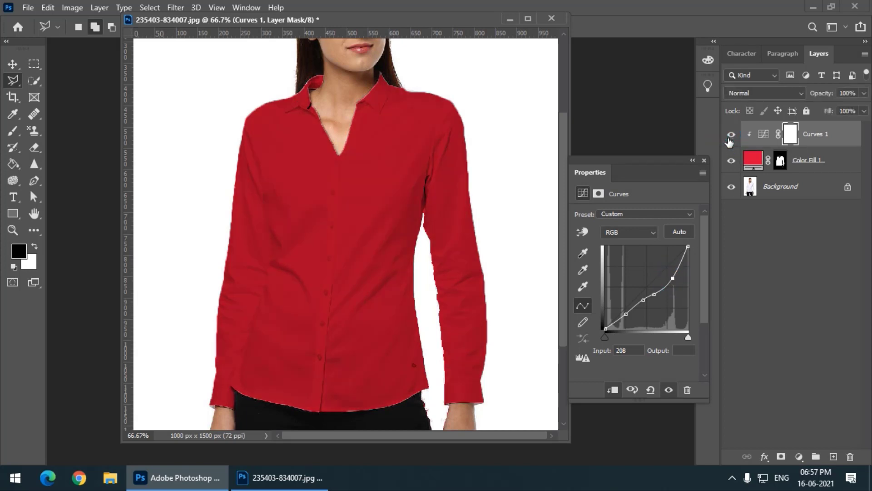
# - Lighten the shirt slightly by adjusting the curve's midtone and highlight points, one at input 108, and compare with the Curves layer hidden
pyautogui.click(653, 292)
pyautogui.click(730, 135)
pyautogui.click(731, 136)
pyautogui.moveTo(672, 281); pyautogui.dragTo(641, 302)
pyautogui.click(731, 134)
pyautogui.click(731, 135)
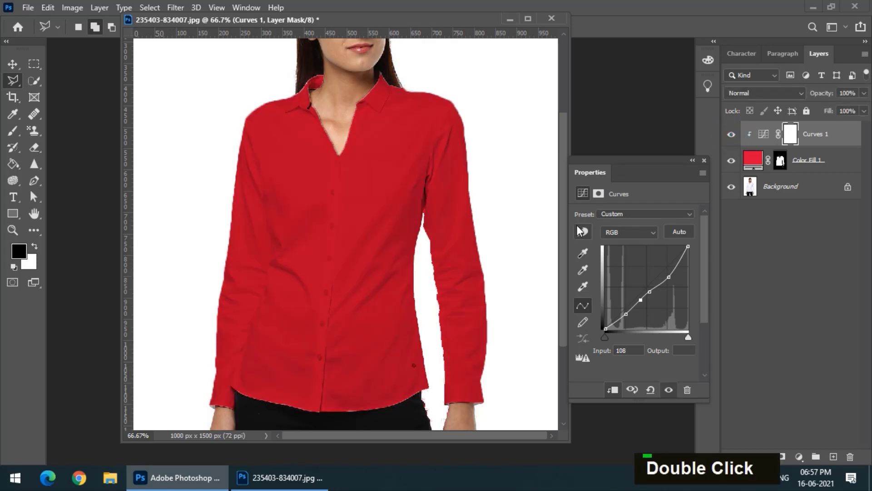
pyautogui.hotkey('ctrl', '-')
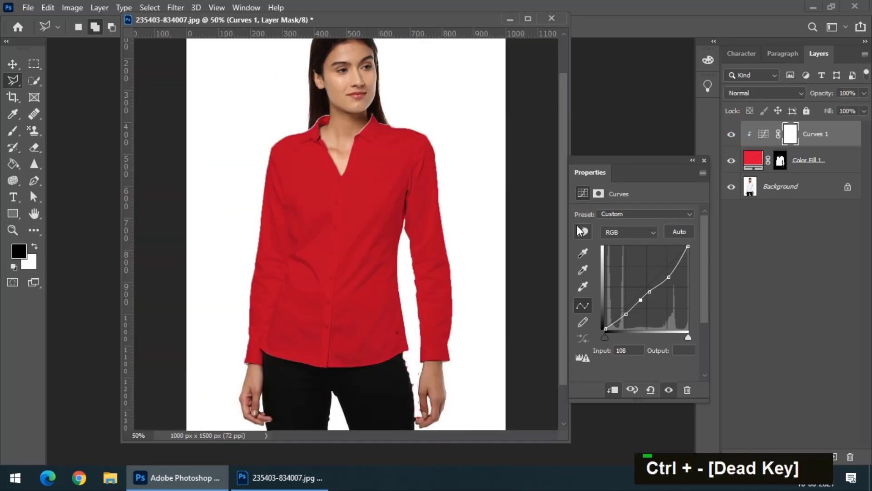
pyautogui.click(578, 227)
pyautogui.scroll(1, 382, 209)
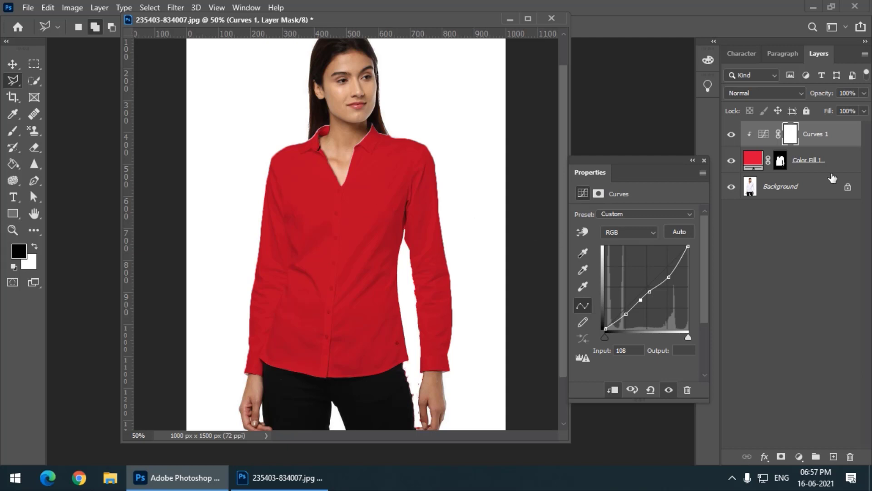
# - Try green on the shirt's fill layer, and set its final colour to the teal 0396a3
pyautogui.doubleClick(754, 160)
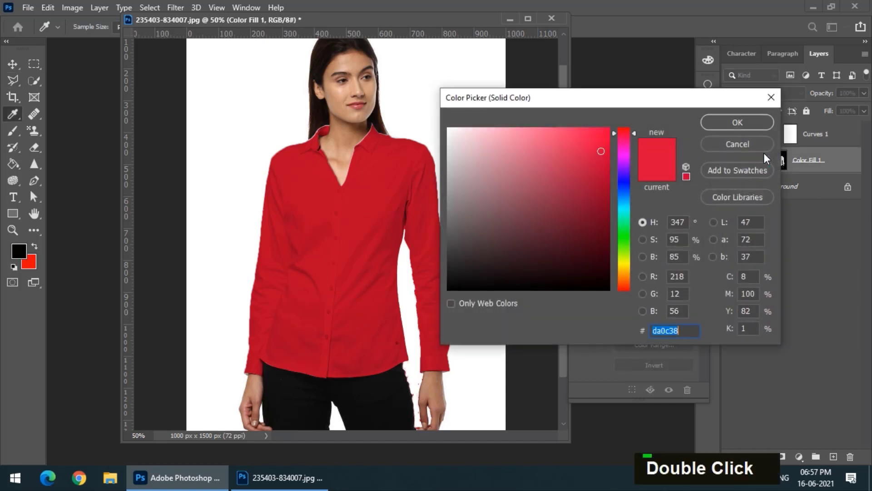
pyautogui.moveTo(643, 100); pyautogui.dragTo(650, 206)
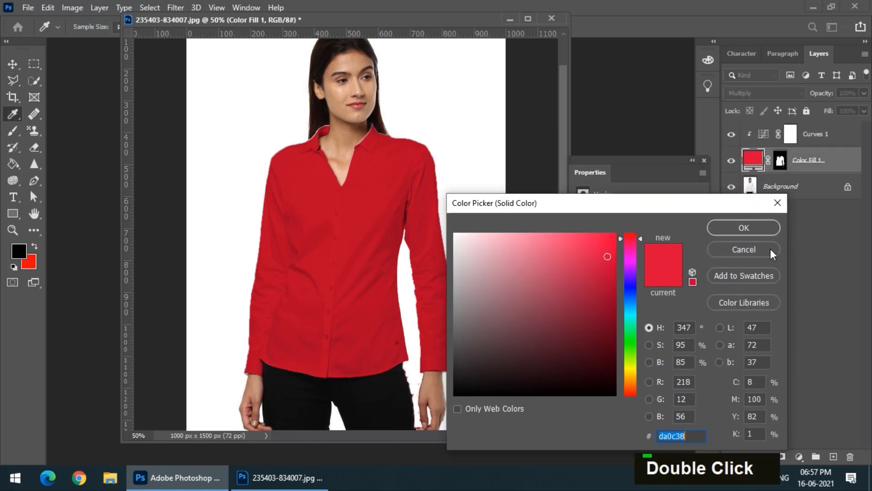
pyautogui.click(634, 344)
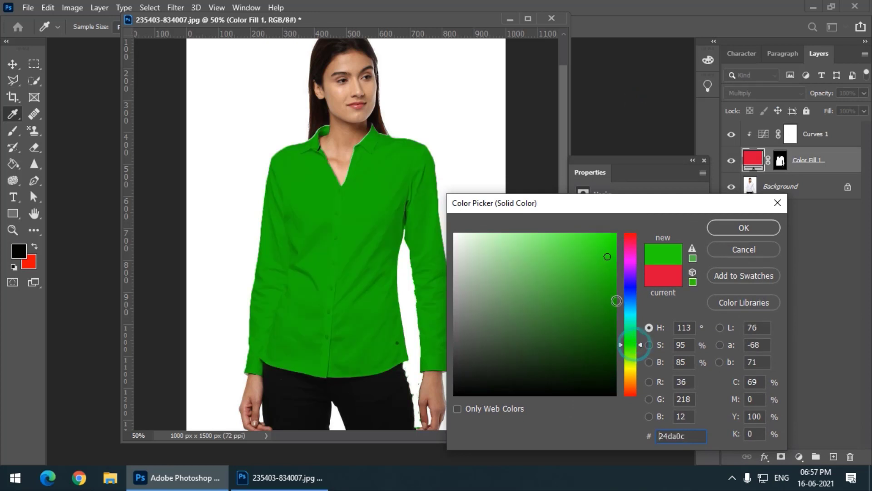
pyautogui.click(613, 291)
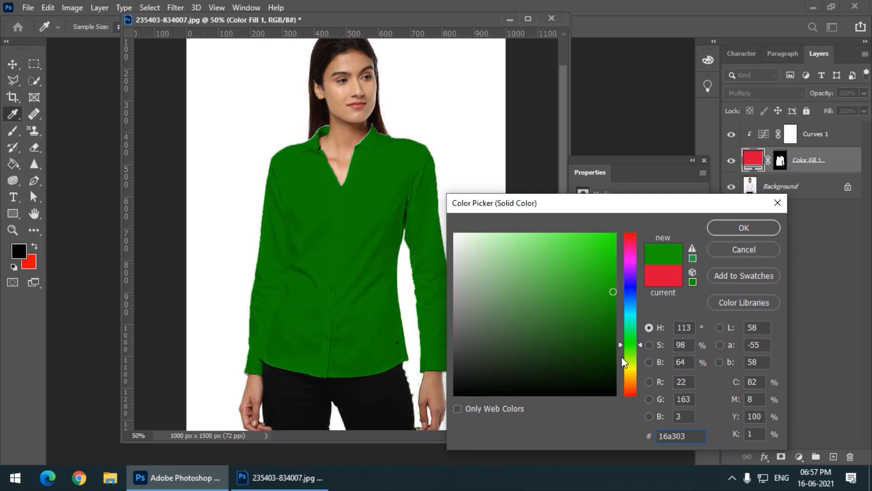
pyautogui.click(630, 312)
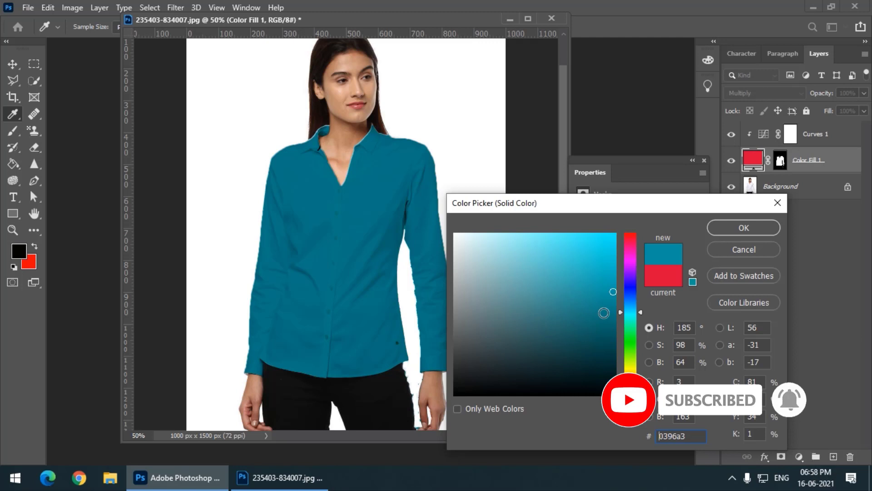
pyautogui.click(767, 230)
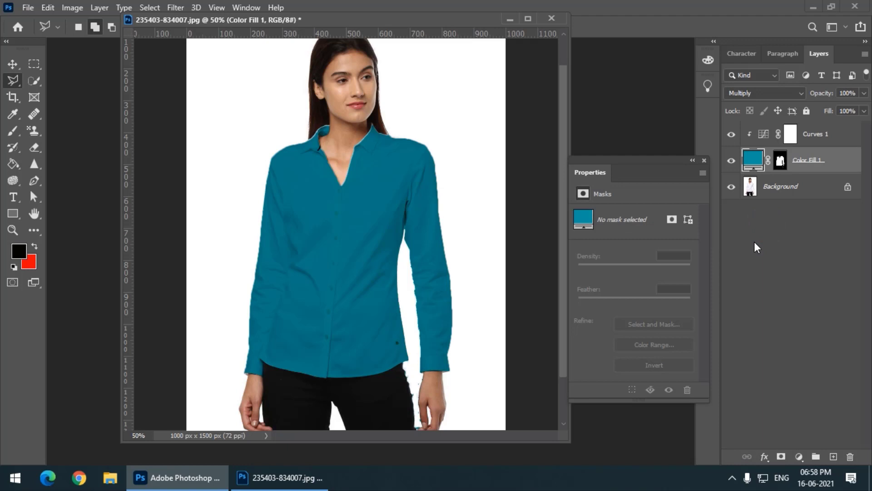